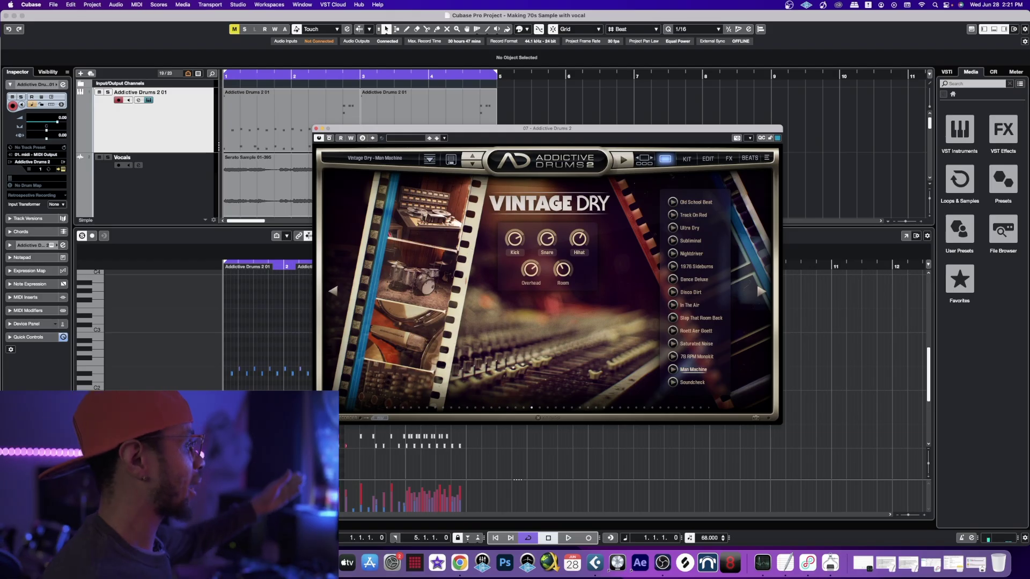
Close the Addictive Drums 2 window and play back the drum pattern together with the Vocals sample
left_click_drag(547, 128, 725, 104)
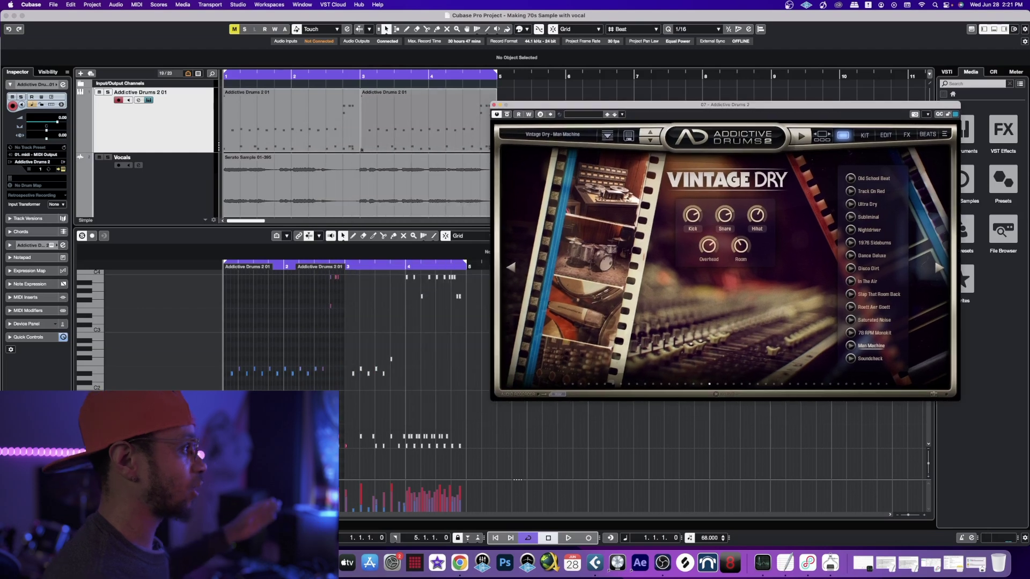
key("super+w")
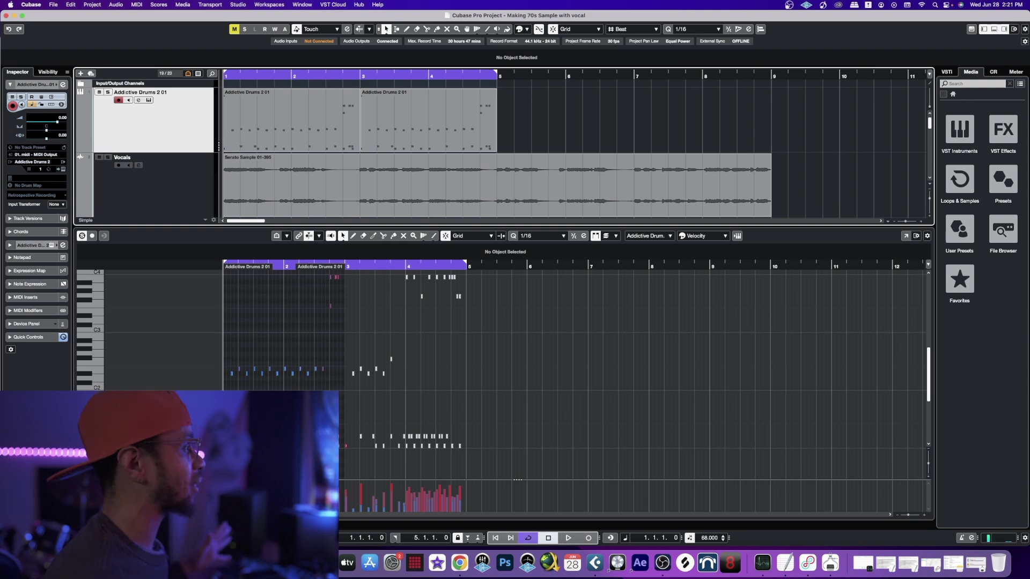
left_click(156, 183)
key("space")
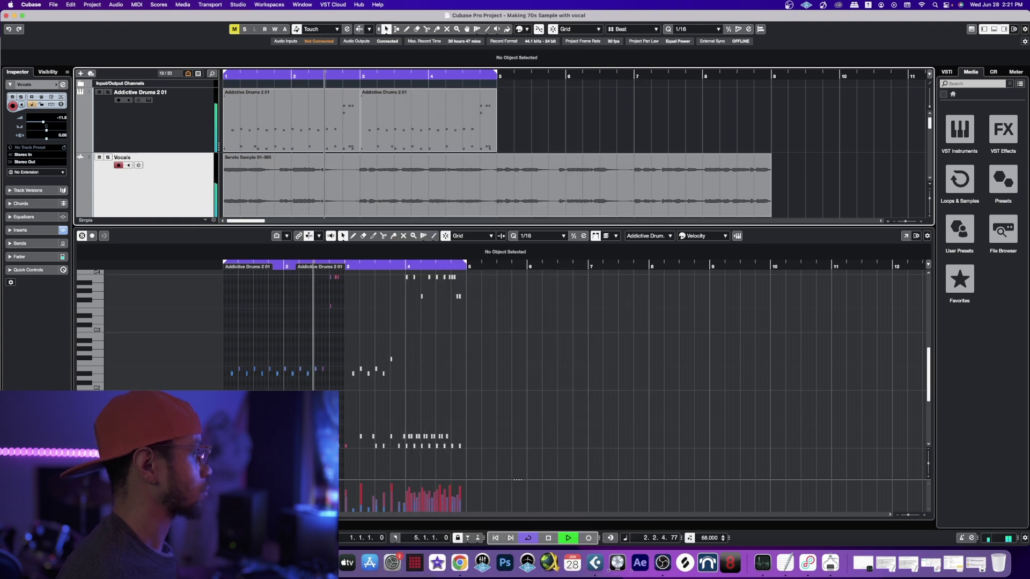
key("space")
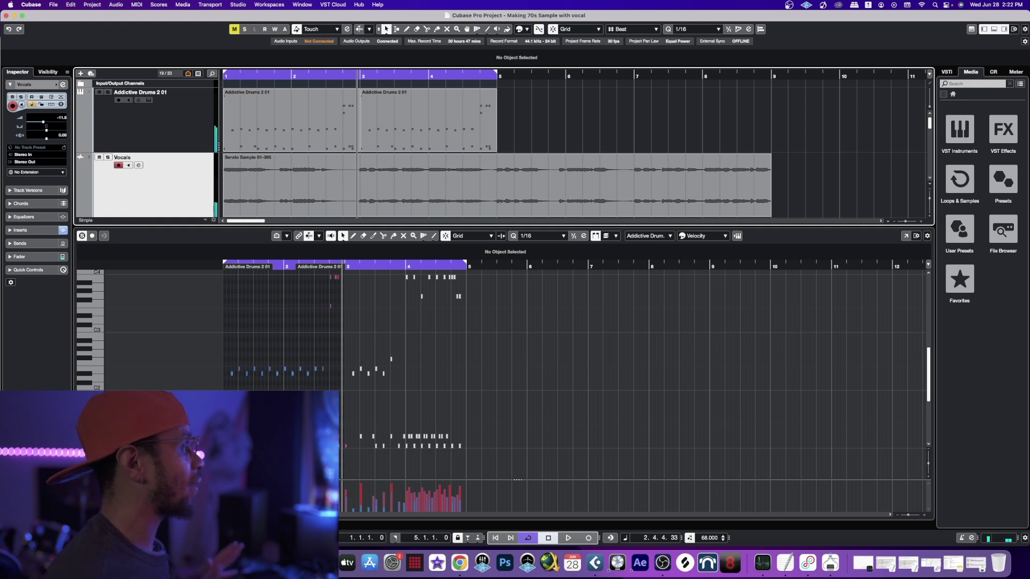
left_click(225, 157)
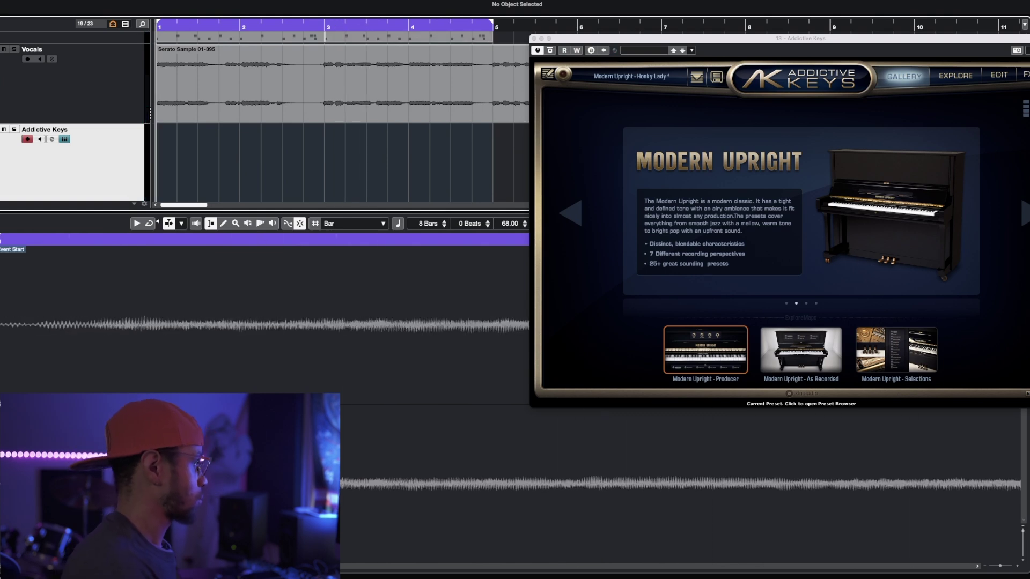
Record a four-bar Modern Upright piano part on the Addictive Keys track, open it in the Key Editor, and close the instrument window
key("KP_Multiply")
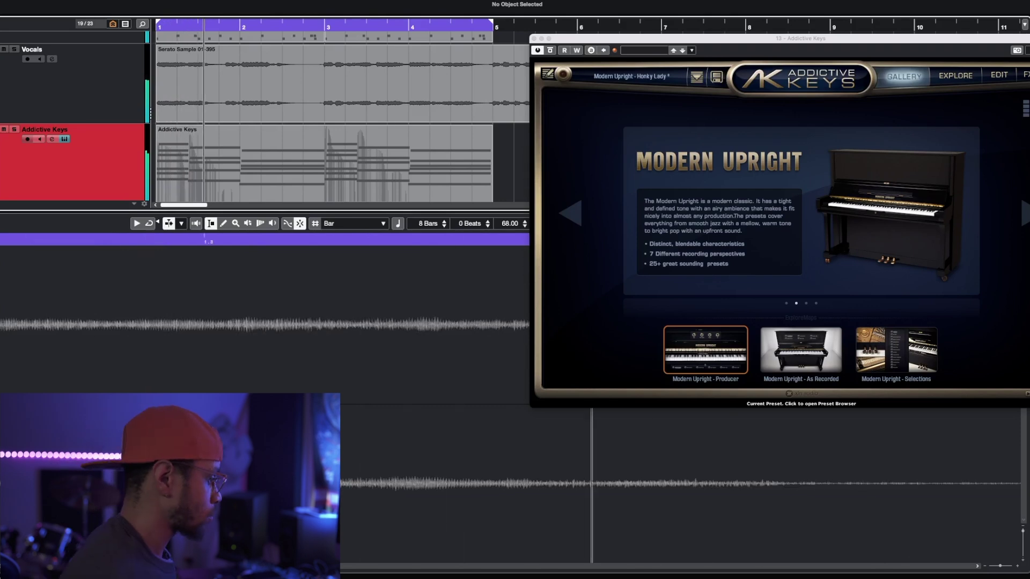
key("KP_Multiply")
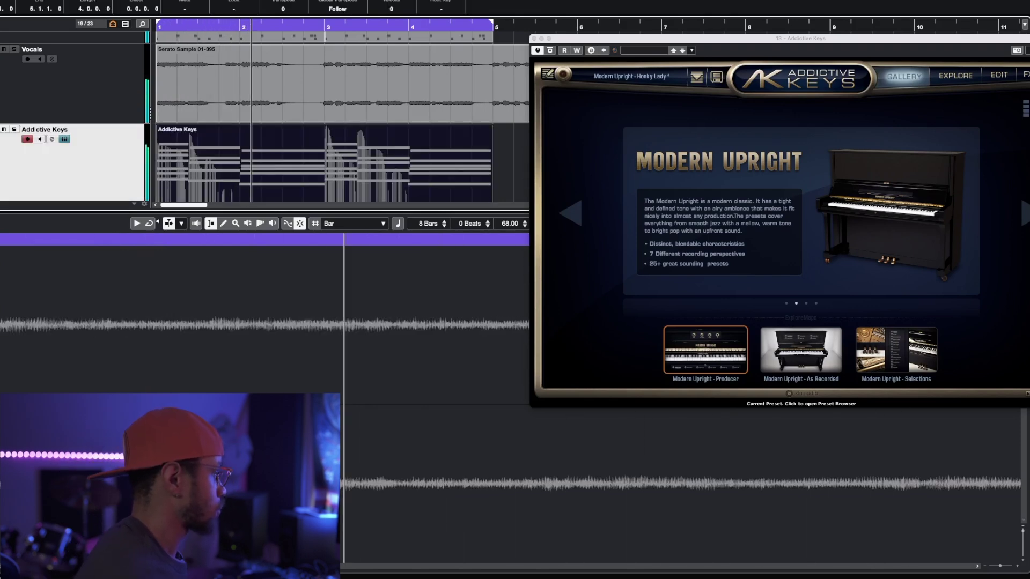
key("Return")
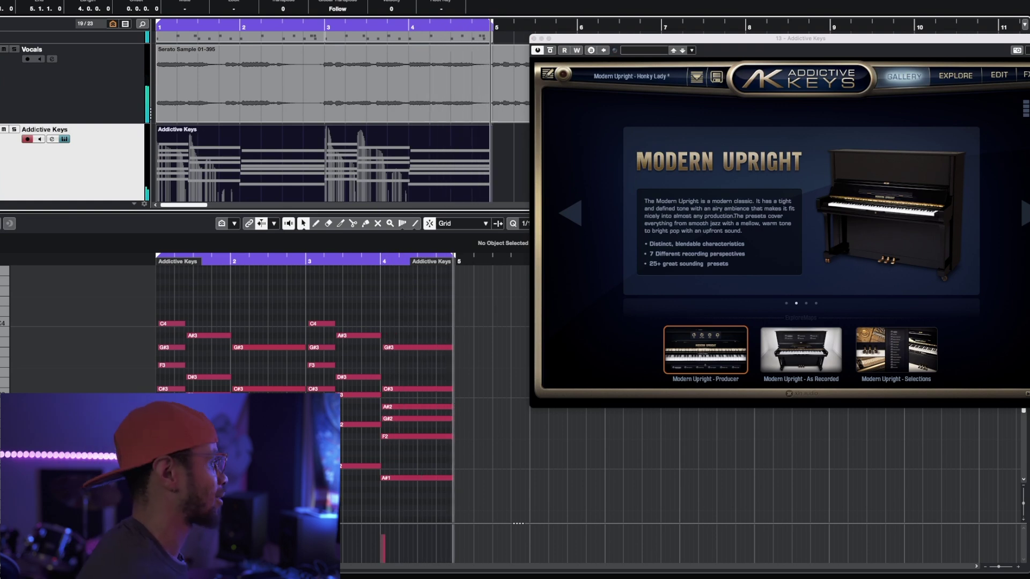
key("super+w")
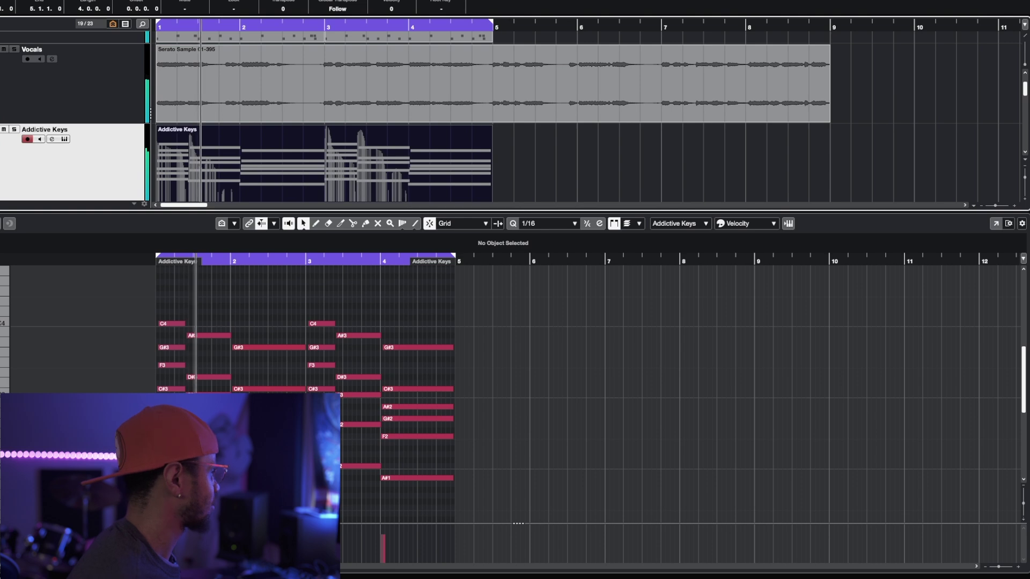
key("s")
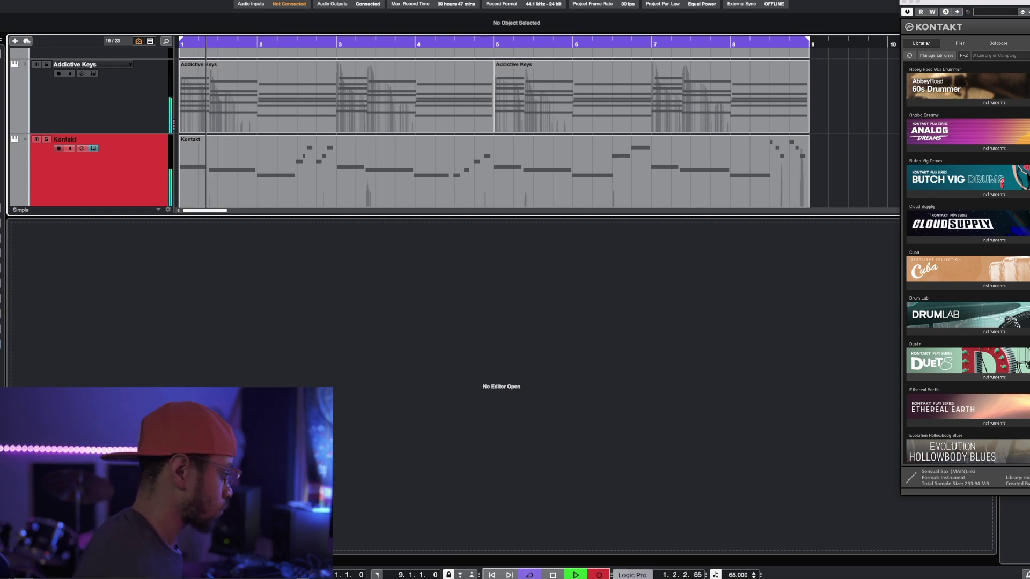
Finish recording the eight-bar bass line on the Kontakt track and open it in the Key Editor with the instrument window closed
key("KP_Multiply")
key("Return")
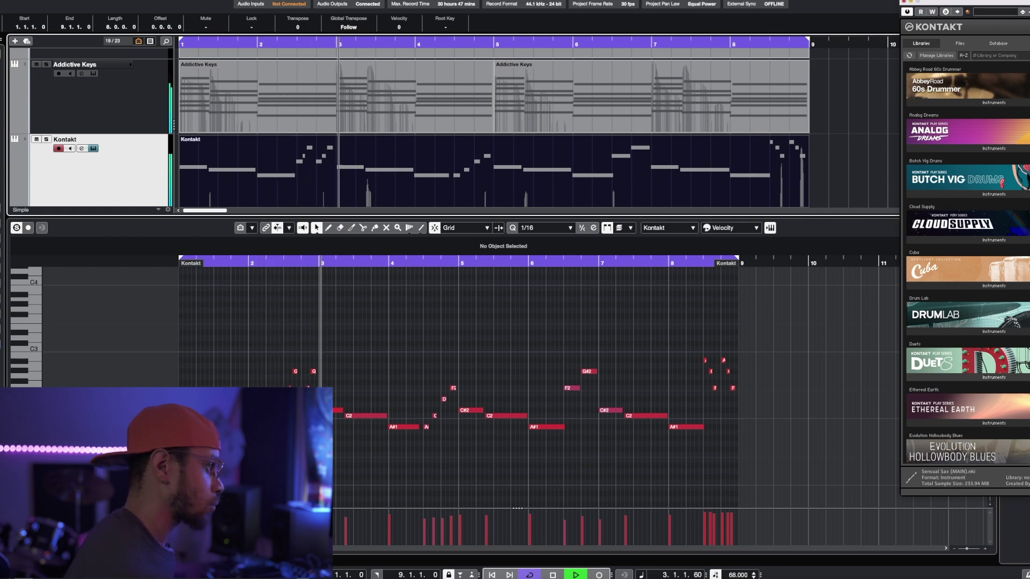
key("Escape")
Play back the recorded Kontakt bass line with the other tracks through bar 8
key("space")
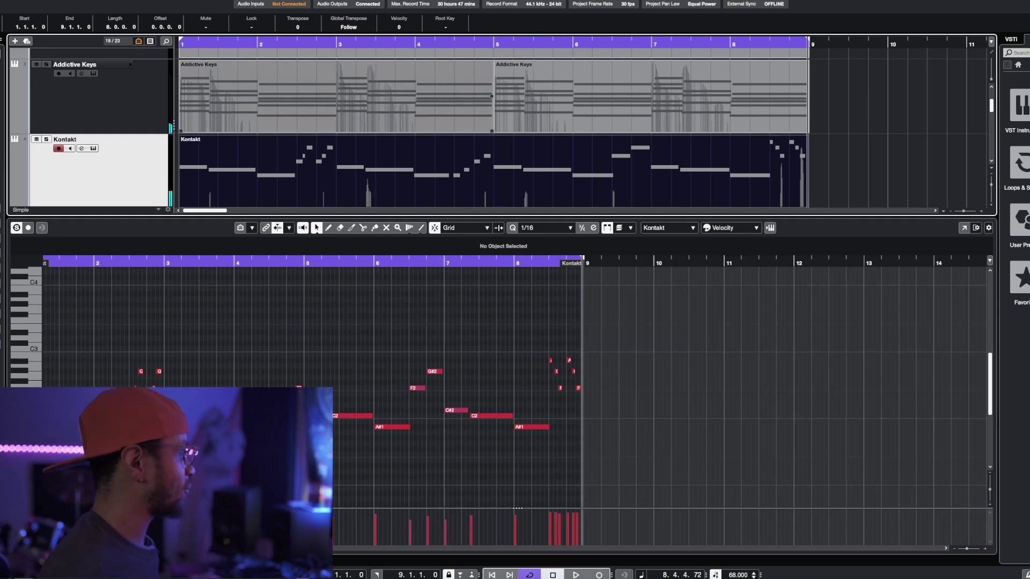
key("space")
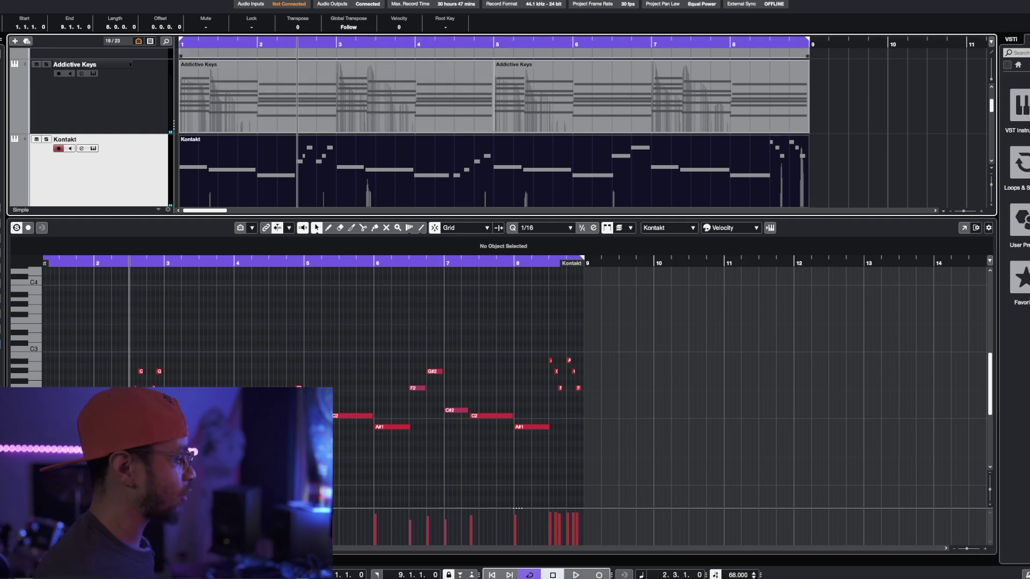
key("space")
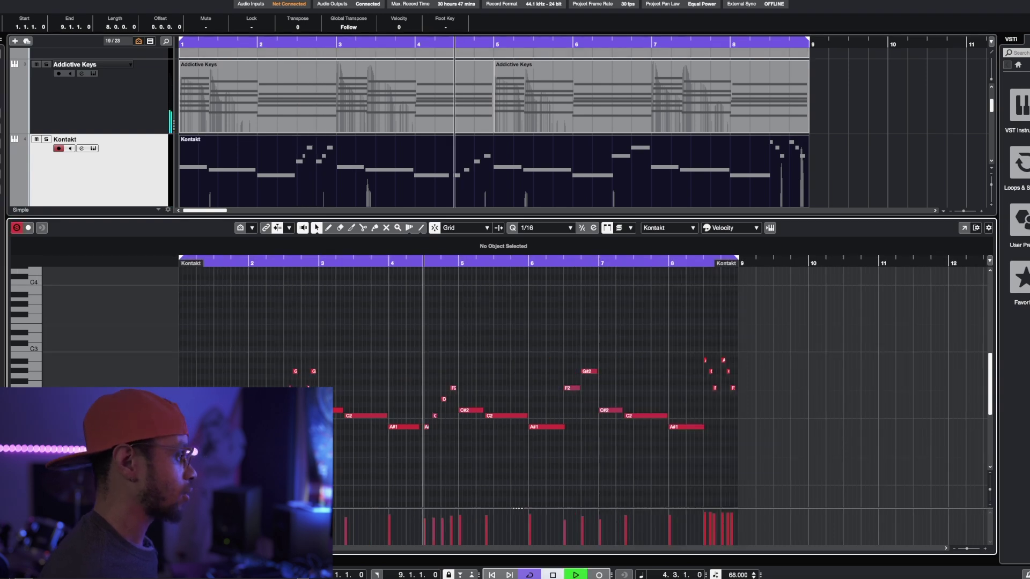
key("space")
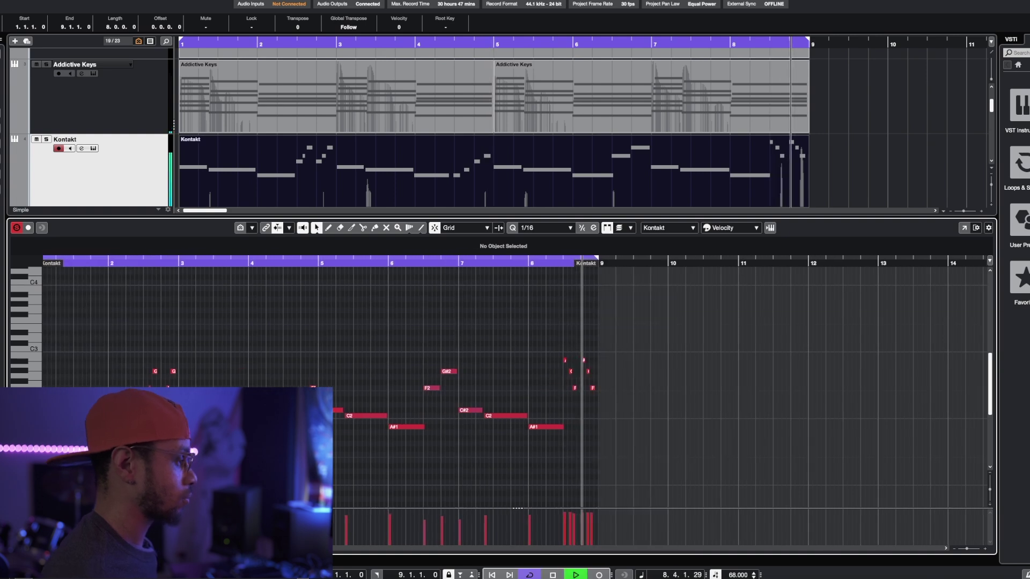
key("space")
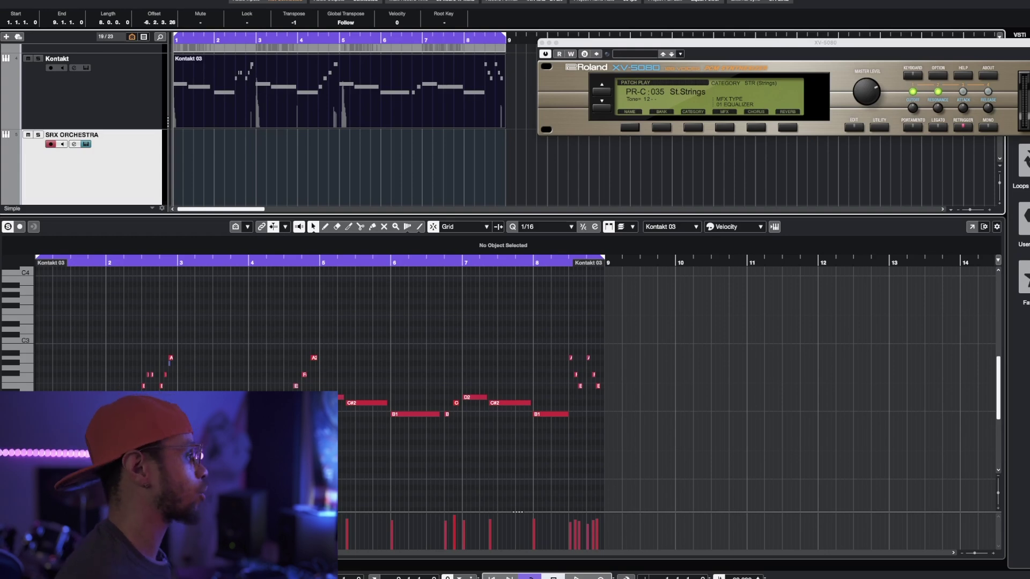
Record eight bars of string chords on the SRX ORCHESTRA track with the St.Strings patch and audition the part in solo
key("KP_Multiply")
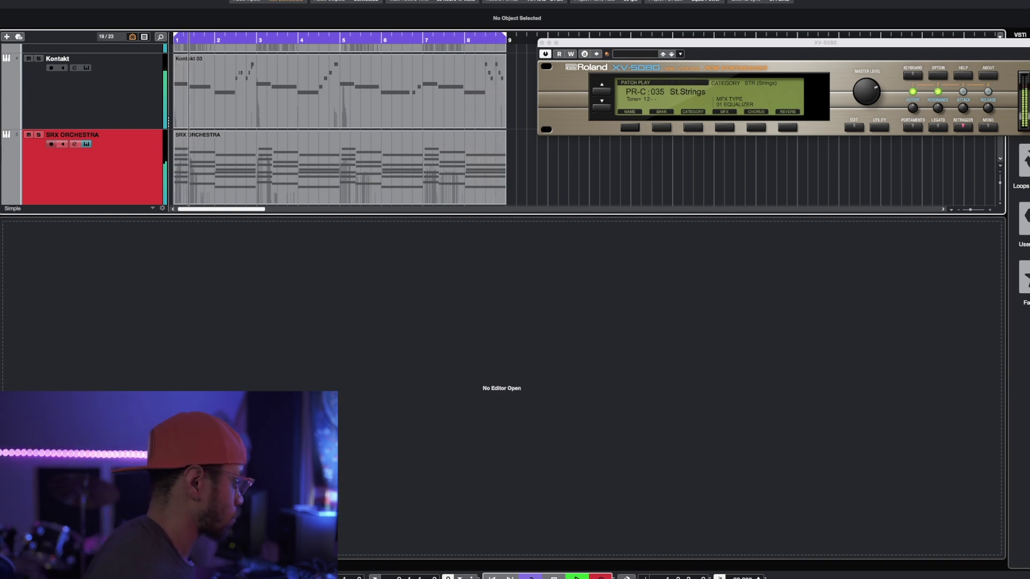
key("KP_Multiply")
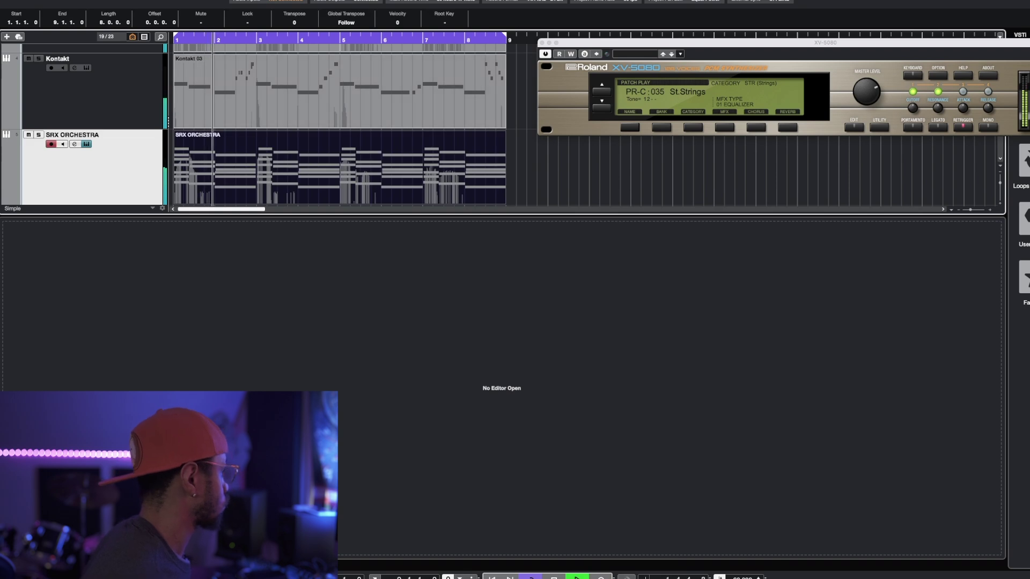
key("s")
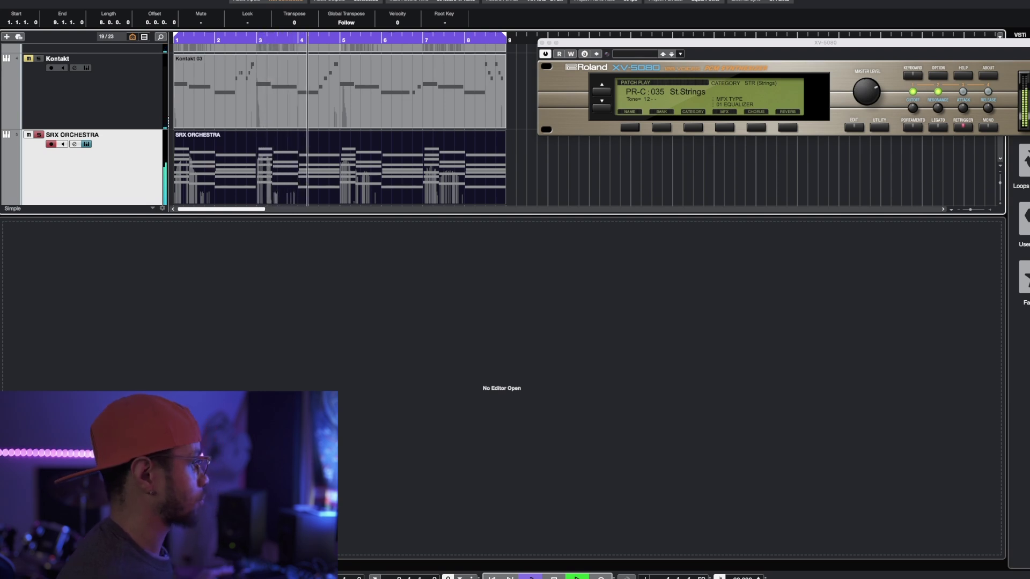
key("space")
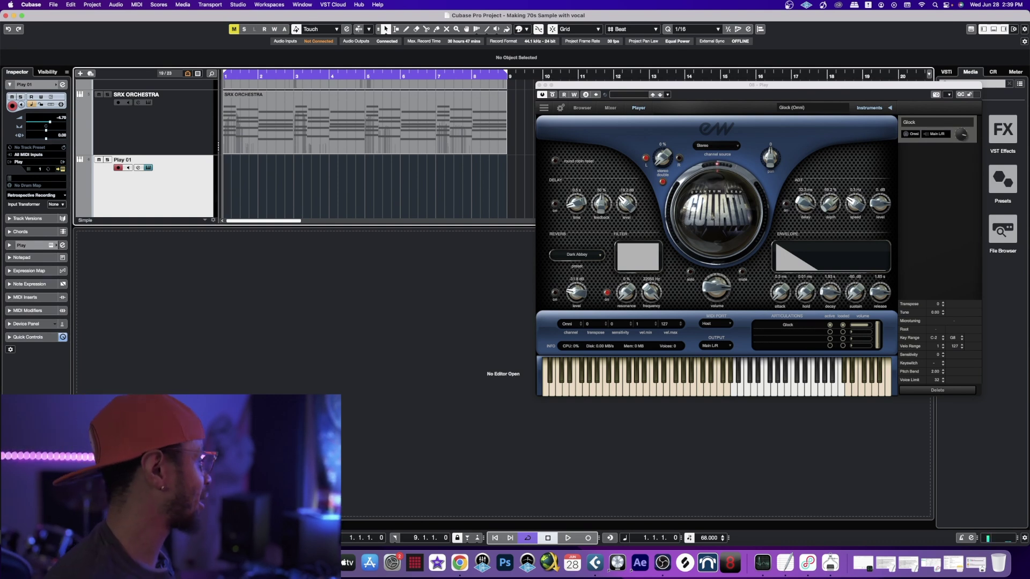
Record an eight-bar glockenspiel part on the Play 01 track with the Glock patch and open it in the Key Editor
key("KP_Multiply")
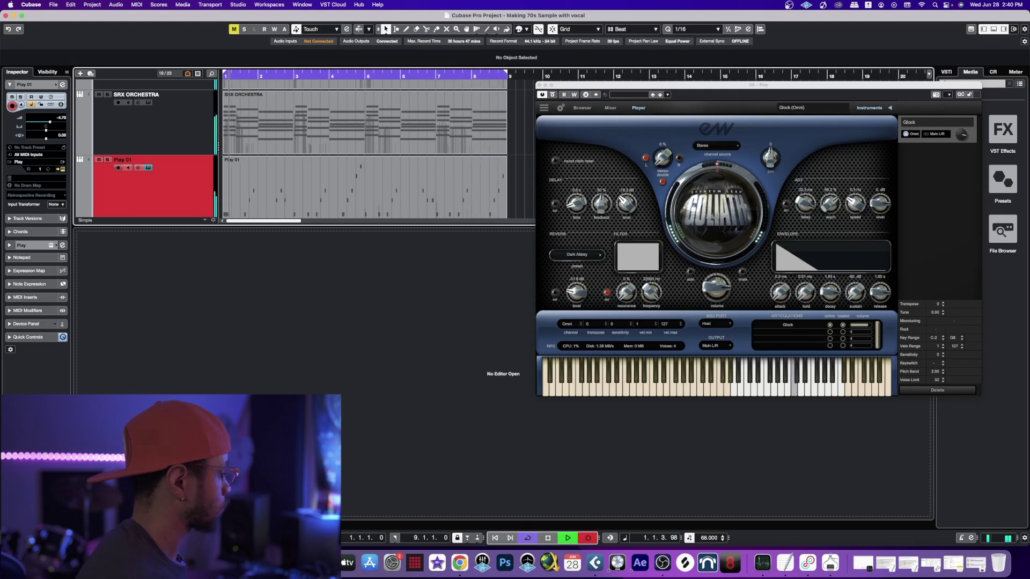
key("KP_Multiply")
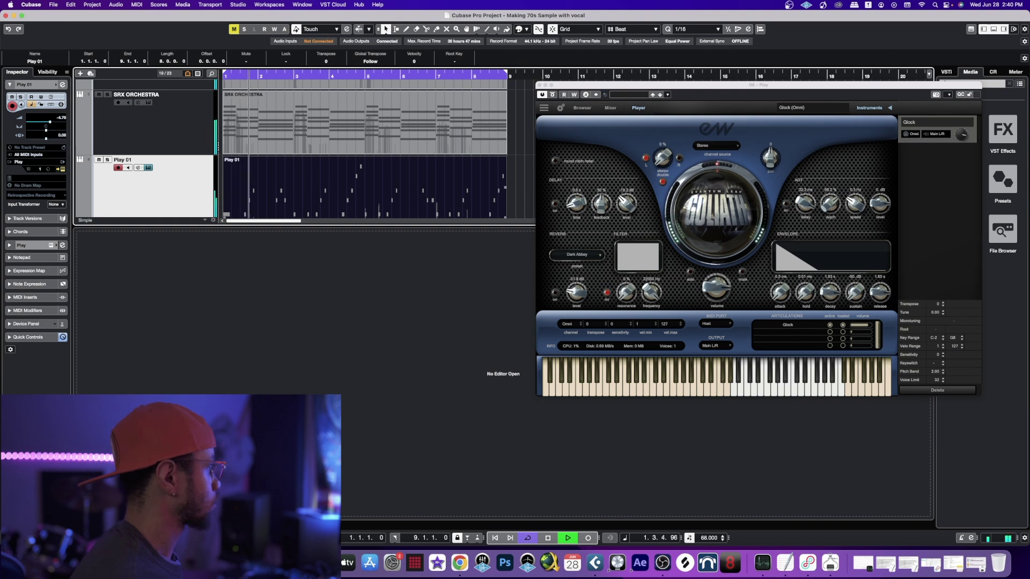
key("Return")
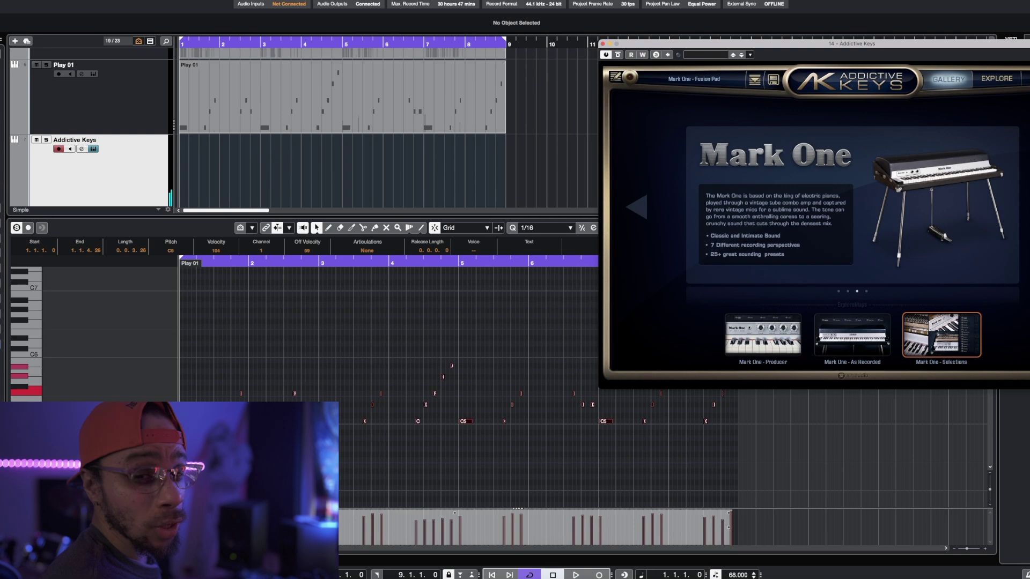
Record eight bars of electric piano chords on the Addictive Keys track with the Mark One - Fusion Pad preset
key("KP_Multiply")
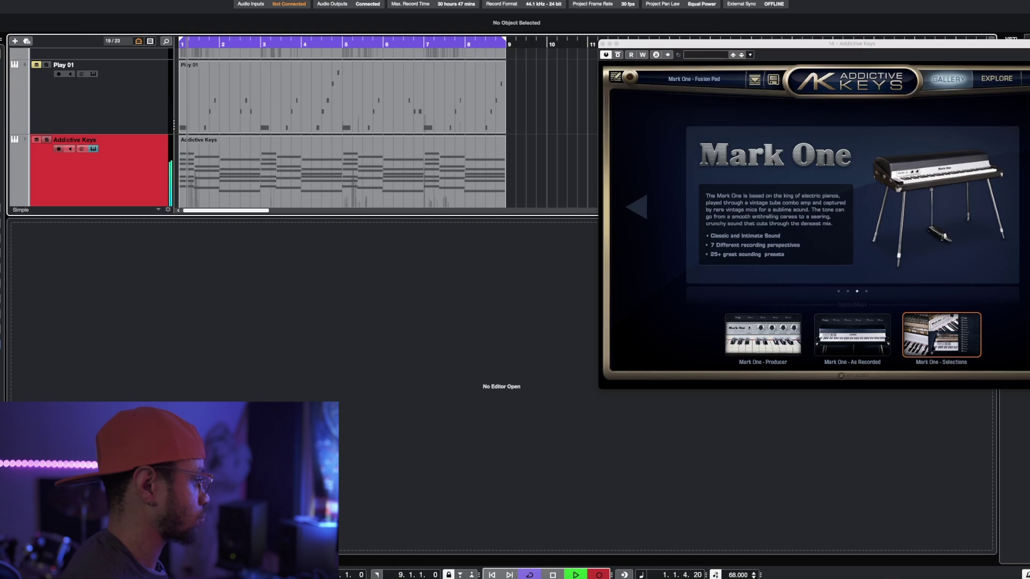
key("KP_Multiply")
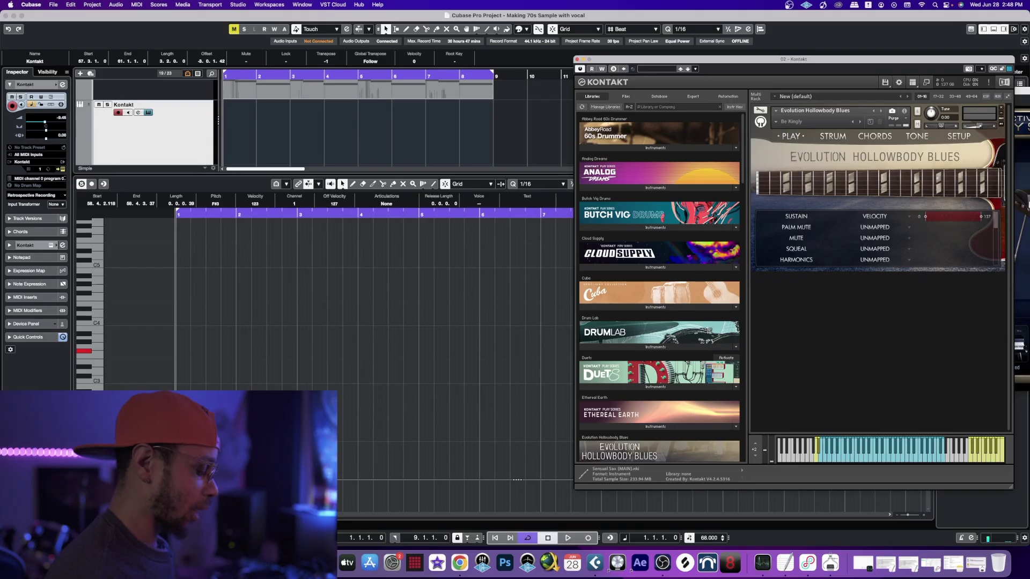
Record an eight-bar Evolution Hollowbody Blues guitar part on the Kontakt track and close the Kontakt window
key("space")
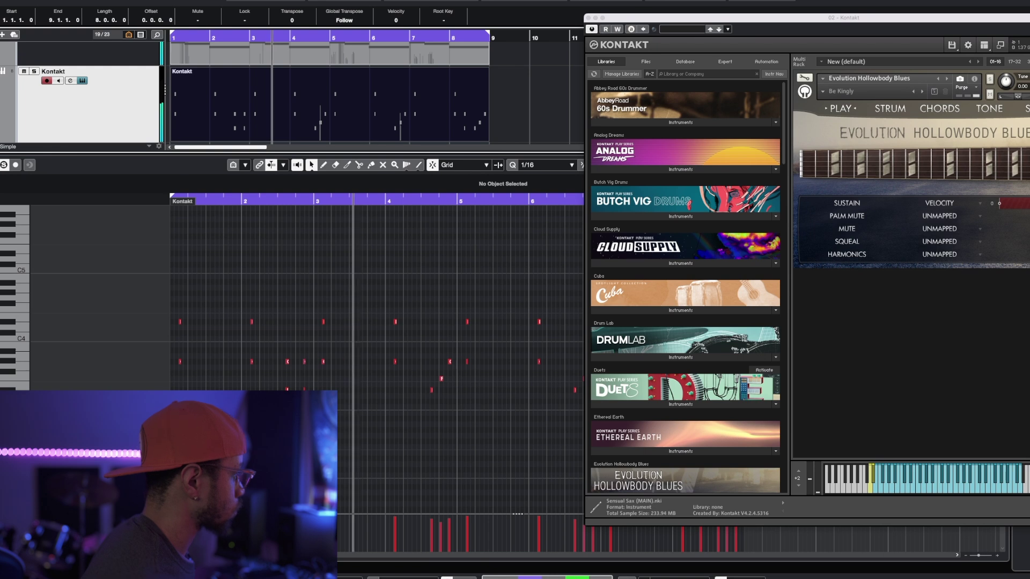
key("super+w")
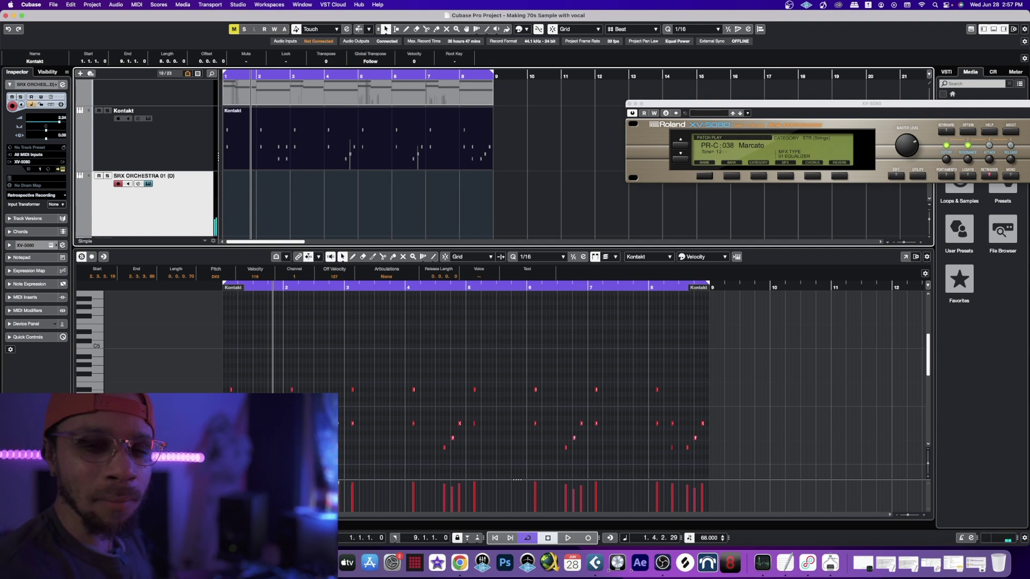
Record a string melody on the SRX ORCHESTRA 01 (D) track with the Marcato patch across the eight-bar loop
key("KP_Multiply")
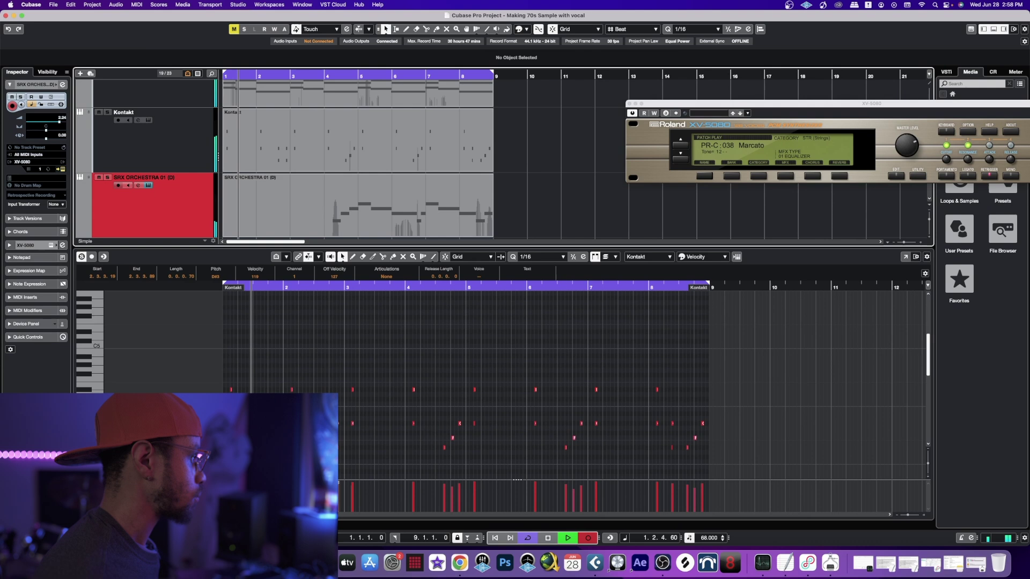
key("space")
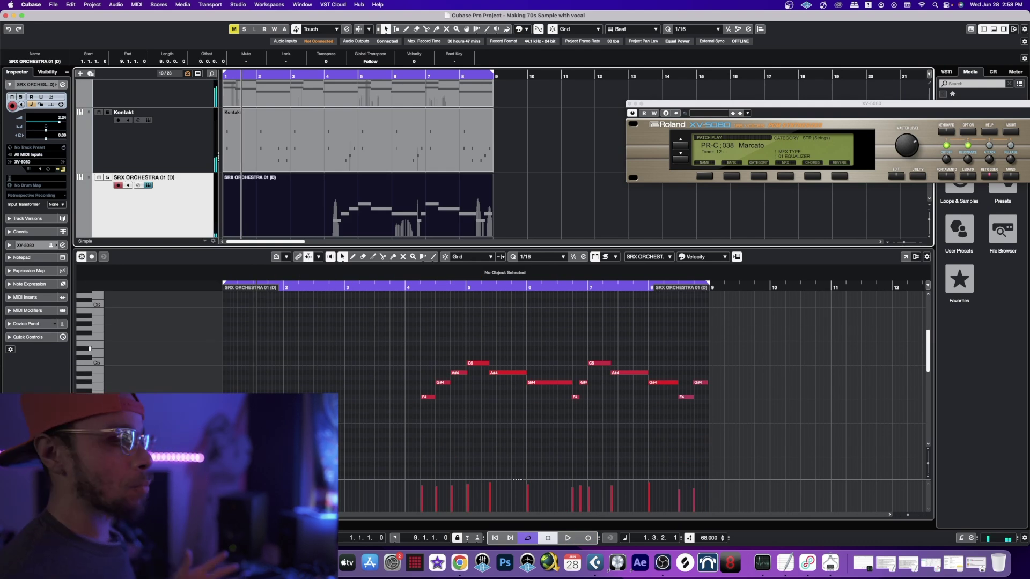